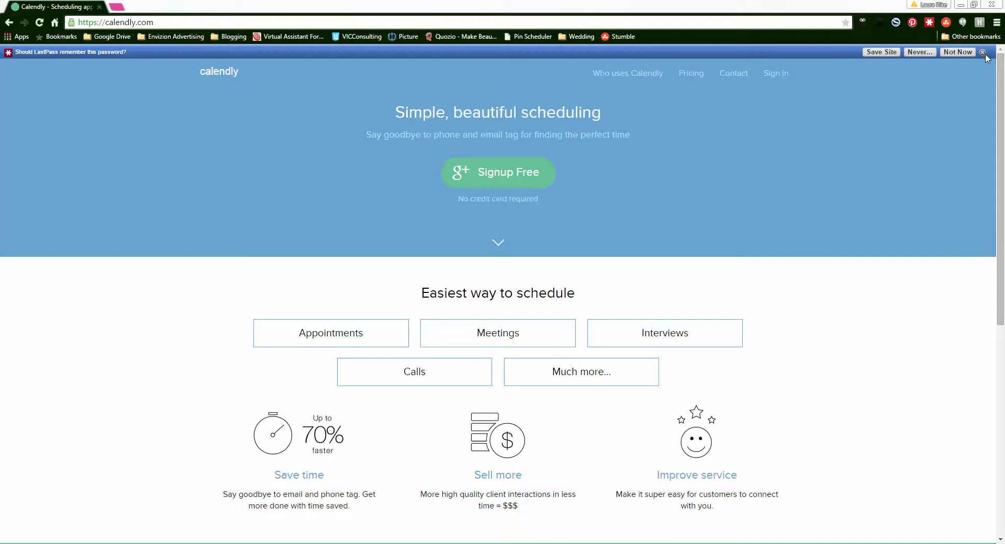
Dismiss the LastPass password prompt and start signing in to Calendly with Google
click(983, 52)
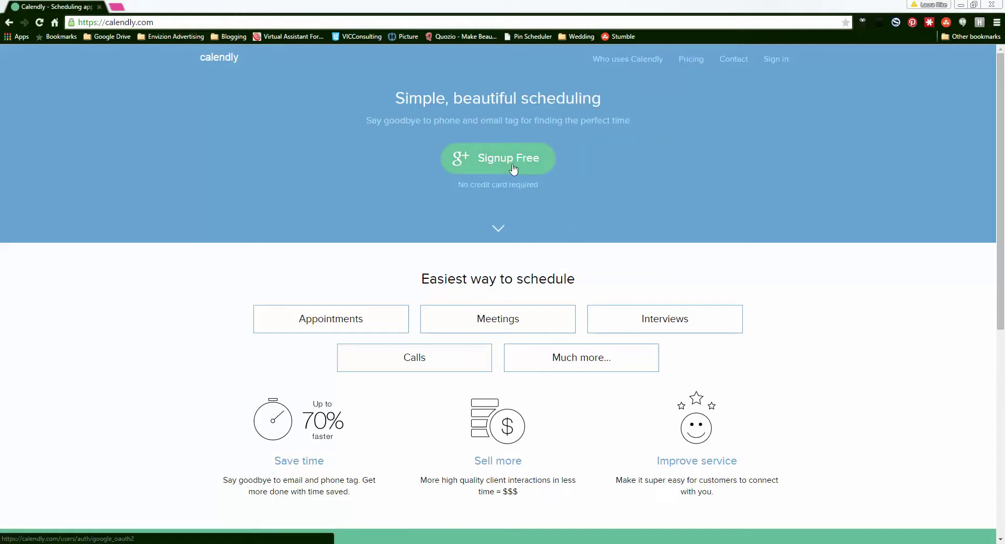
click(776, 62)
Sign in with the chosen Google account to reach the Jun 7–13, 2015 dashboard
click(507, 121)
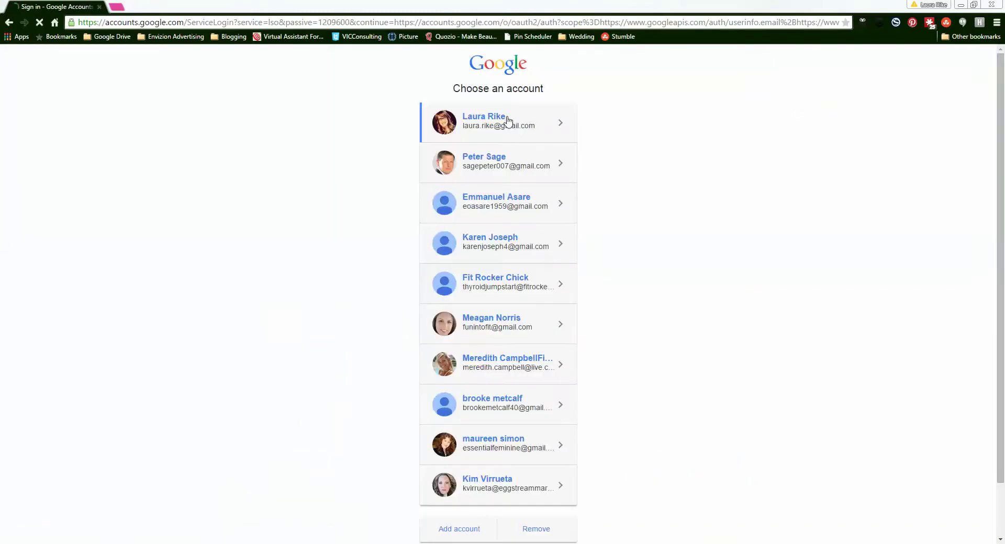
click(525, 228)
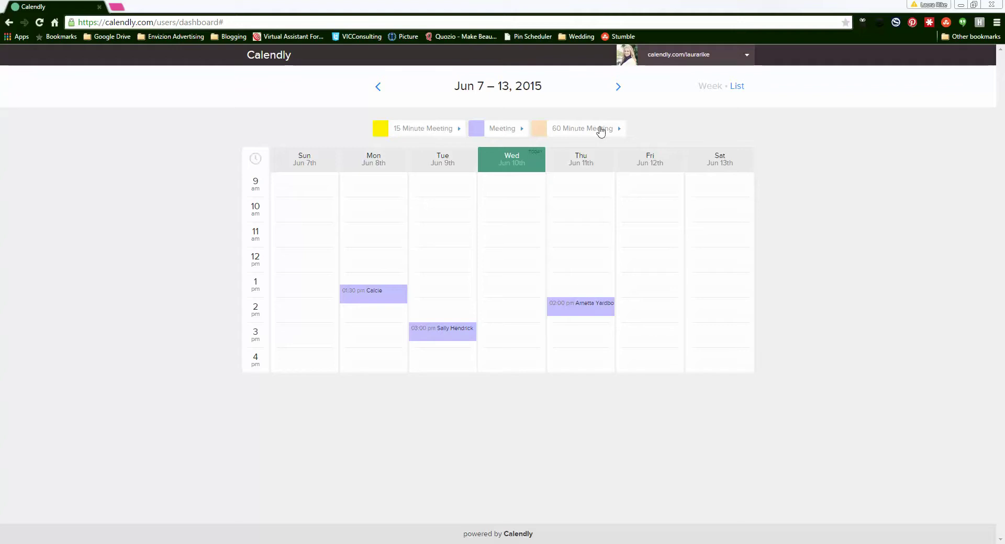
Go to Event type settings from the account menu and open the 45-minute Meeting for editing
click(492, 135)
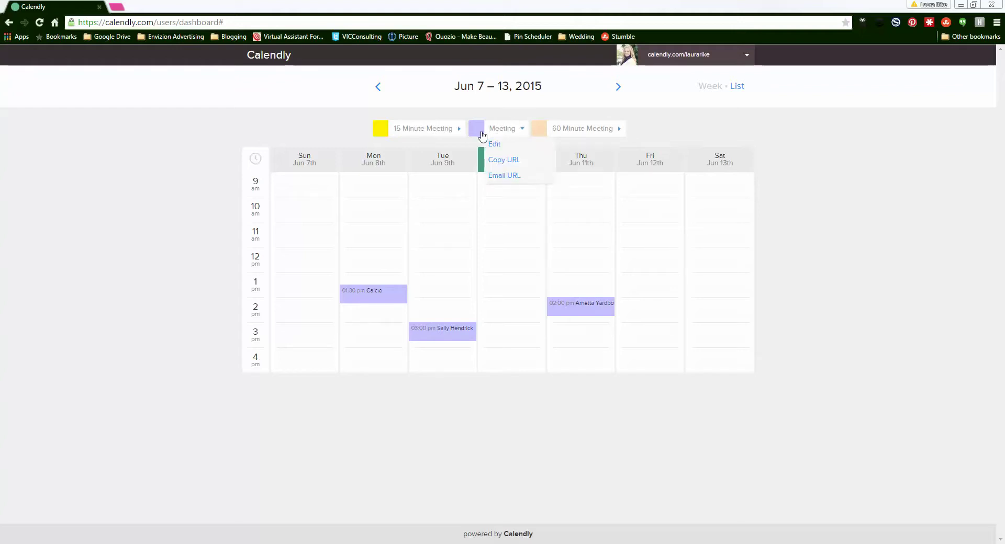
click(495, 136)
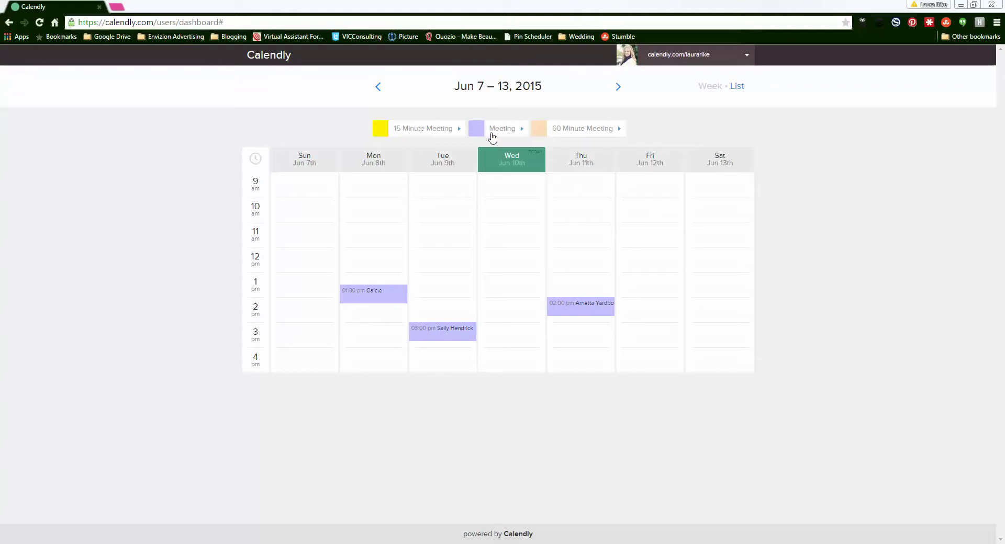
click(719, 57)
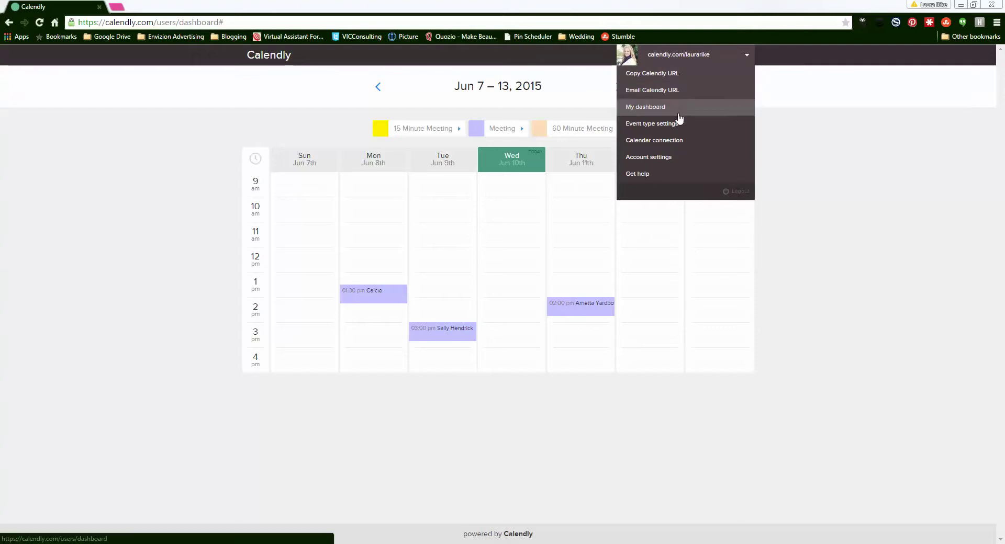
click(691, 127)
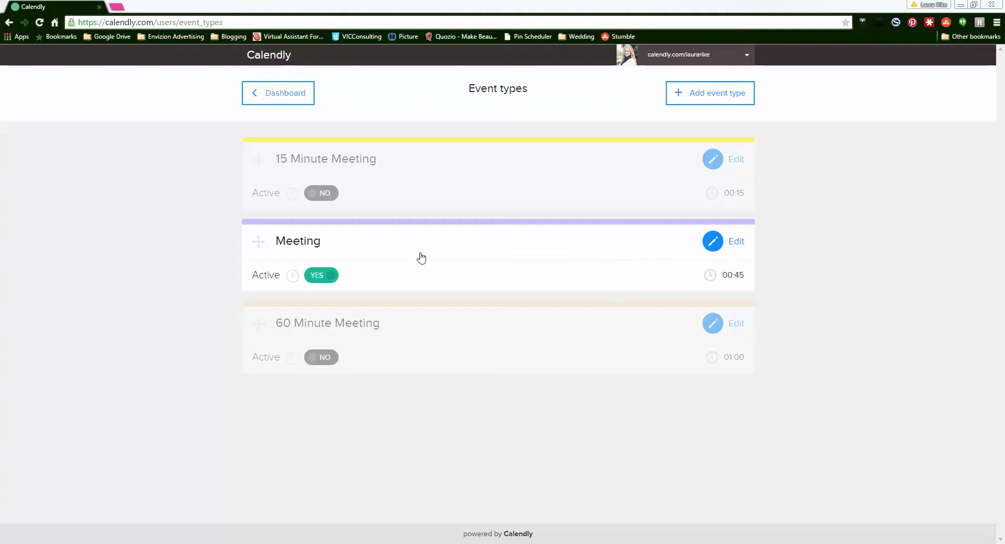
click(294, 250)
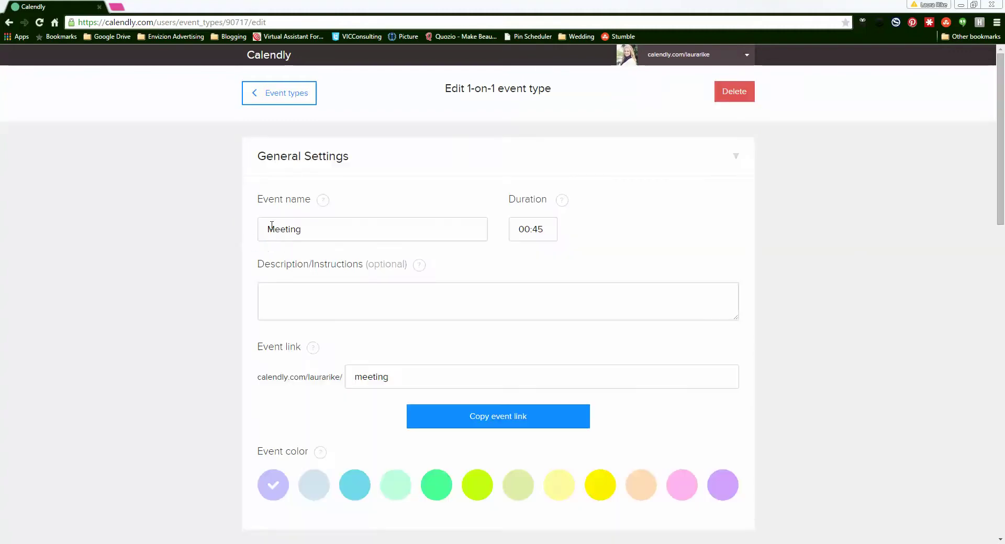
Review the Meeting event's name and its public link on the edit page
drag(316, 234, 246, 228)
click(213, 244)
scroll(412, 291, down, 1)
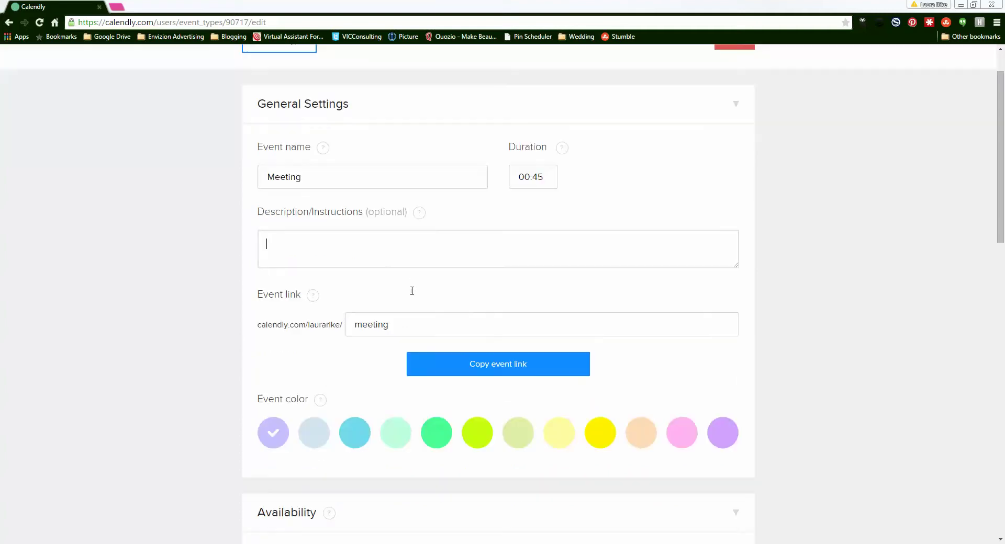
mouse_move(386, 327)
mouse_down()
mouse_move(267, 332)
mouse_move(370, 332)
mouse_up()
click(370, 332)
Review the availability hours: Tuesday 12:00 pm – 03:00 pm and Thursday 02:00 pm – 05:00 pm
scroll(299, 386, down, 4)
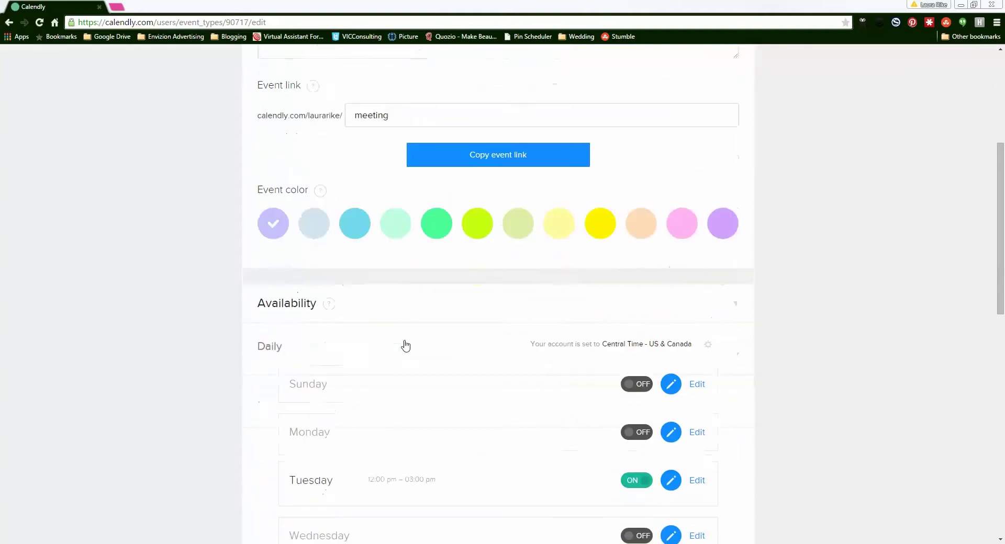
scroll(405, 345, down, 5)
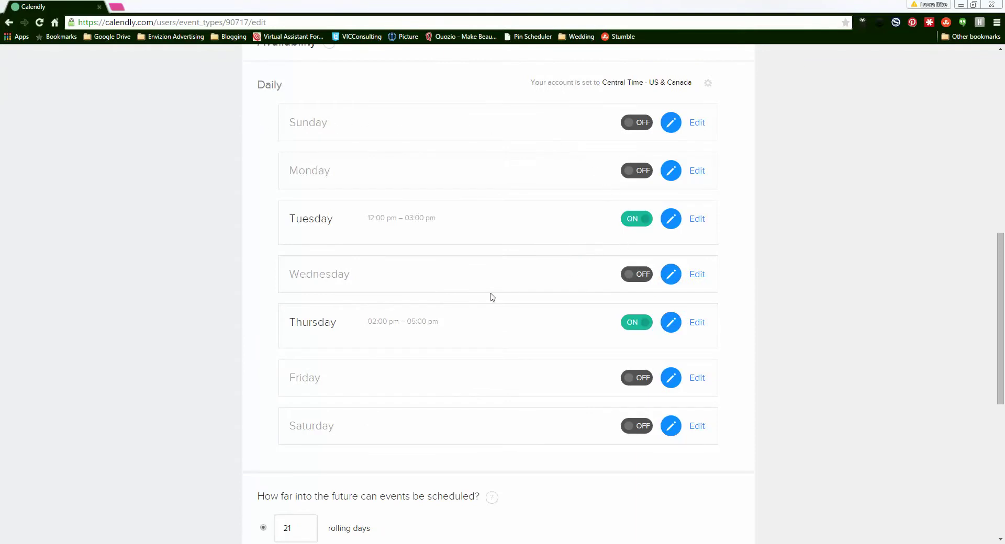
drag(461, 322, 369, 325)
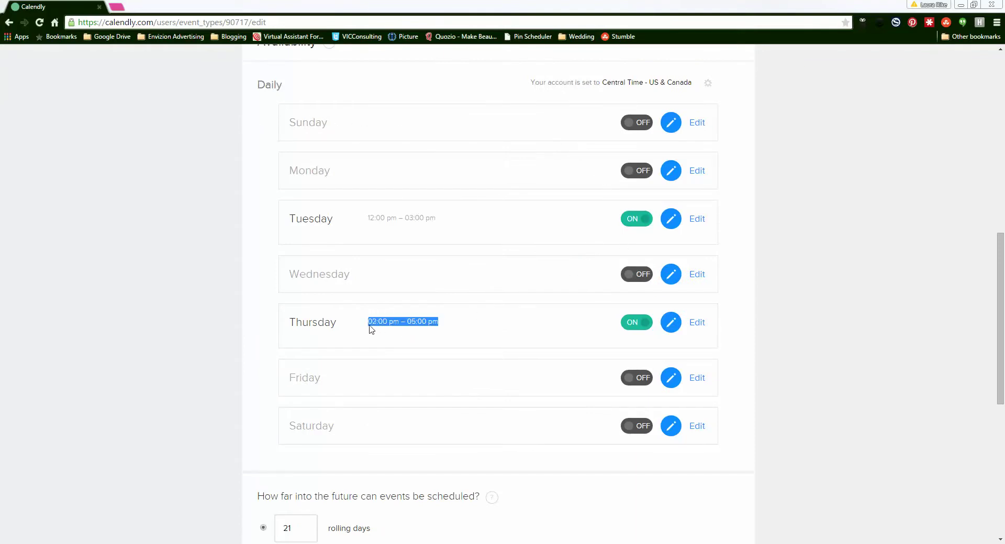
drag(442, 220, 369, 221)
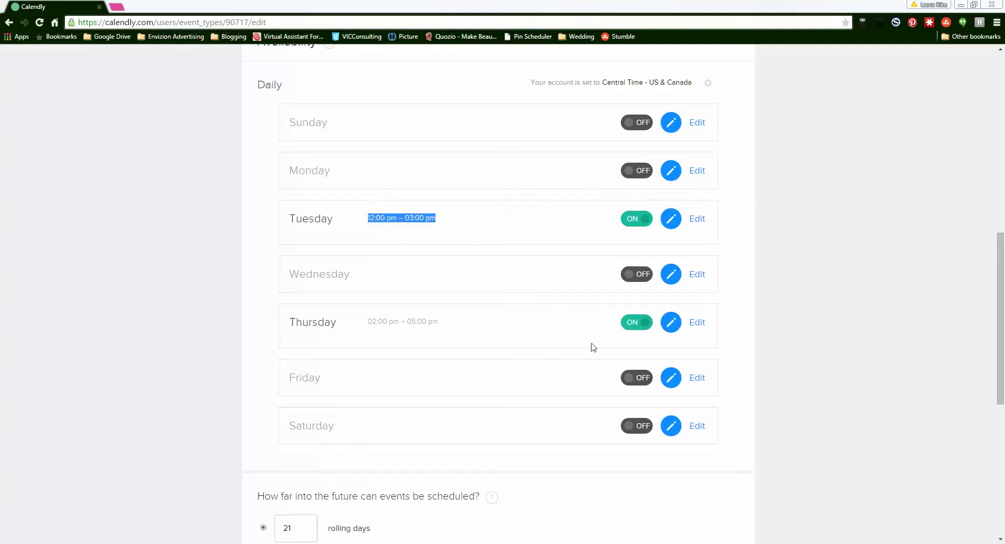
click(816, 341)
Scroll past the 21 rolling-day window and expand the Custom Questions section
scroll(403, 346, down, 3)
scroll(397, 331, down, 1)
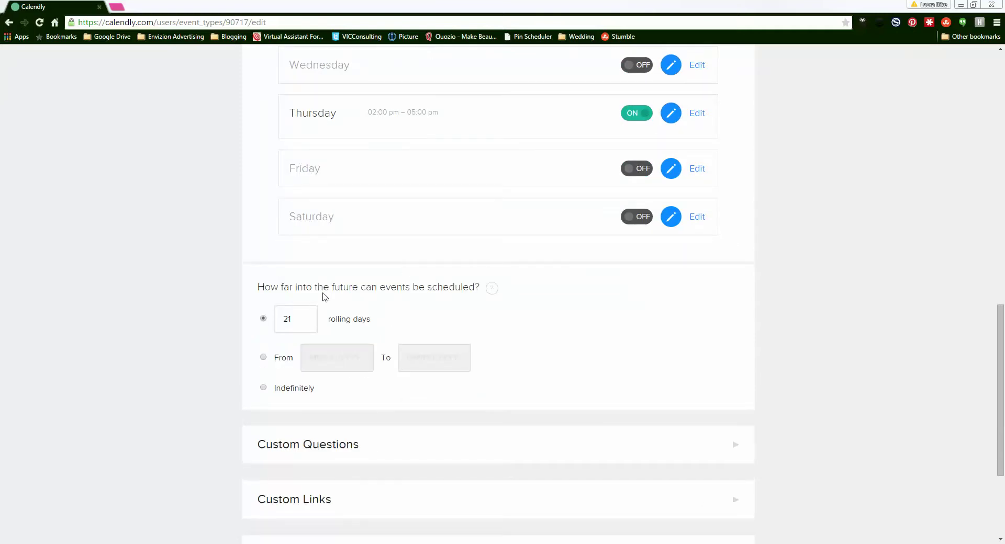
scroll(285, 316, down, 1)
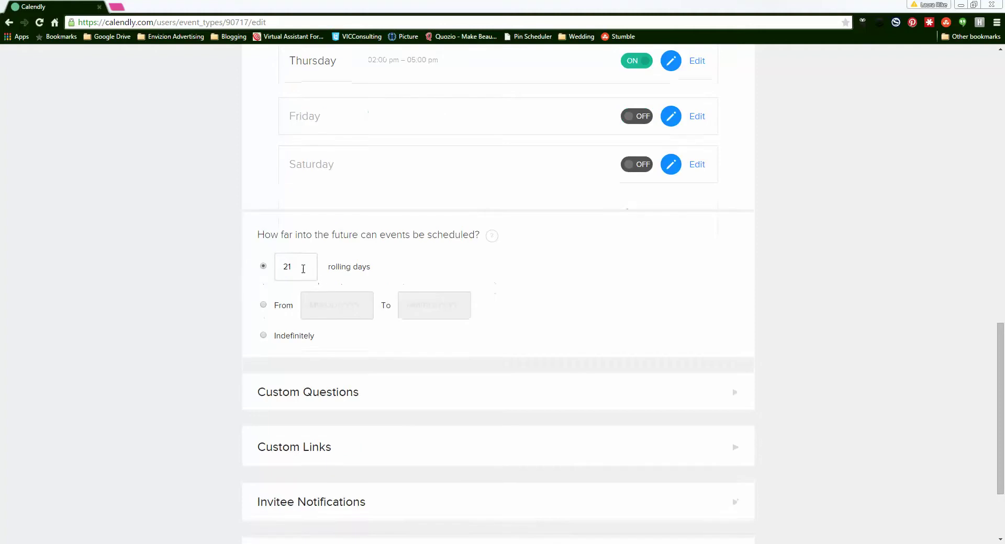
drag(301, 264, 274, 268)
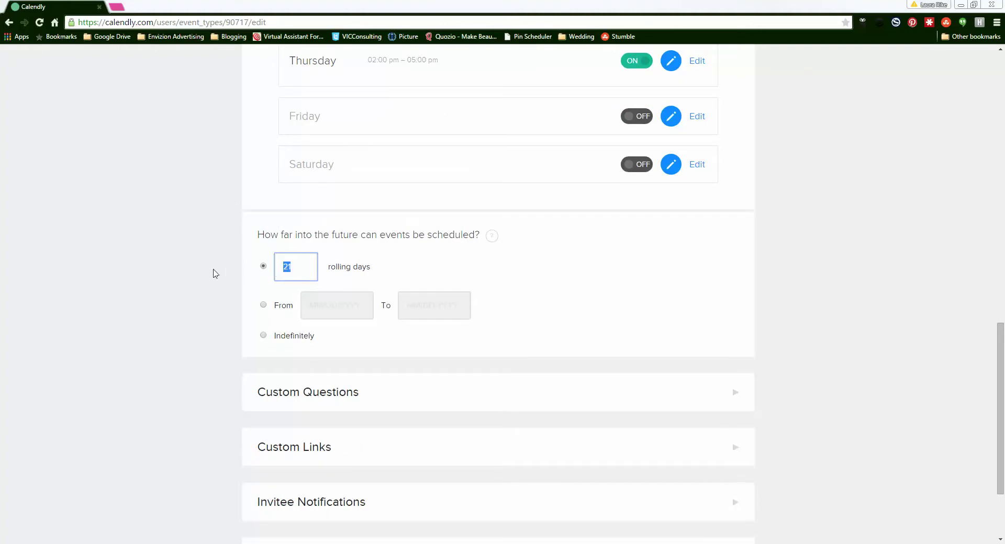
scroll(186, 269, down, 2)
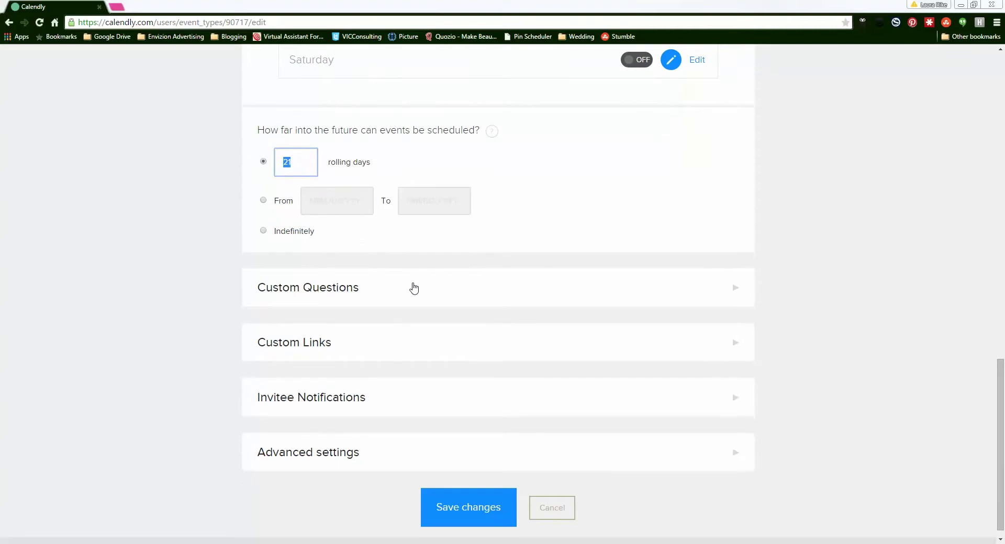
click(414, 288)
scroll(188, 285, down, 3)
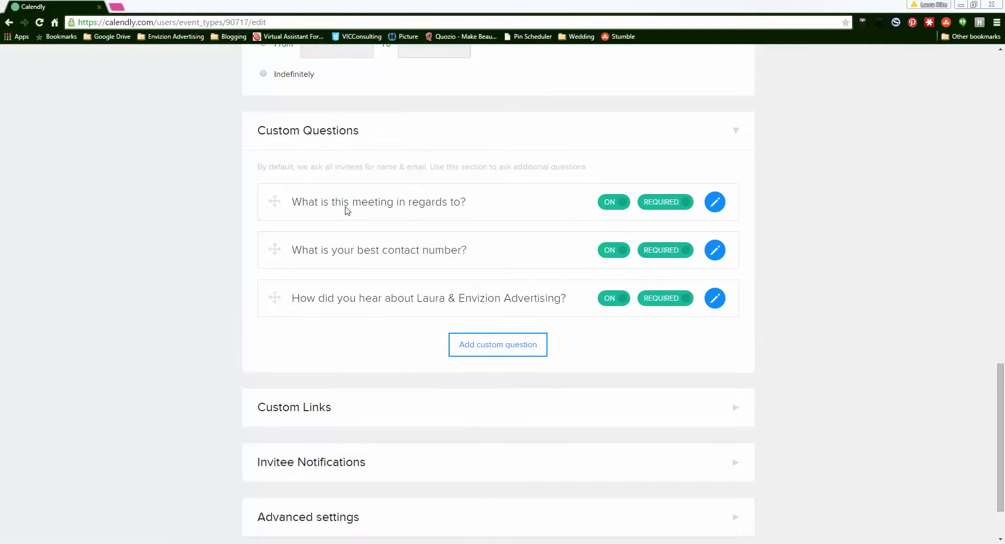
Review the three custom questions, including contact number and how-did-you-hear, and the custom links
drag(345, 209, 482, 206)
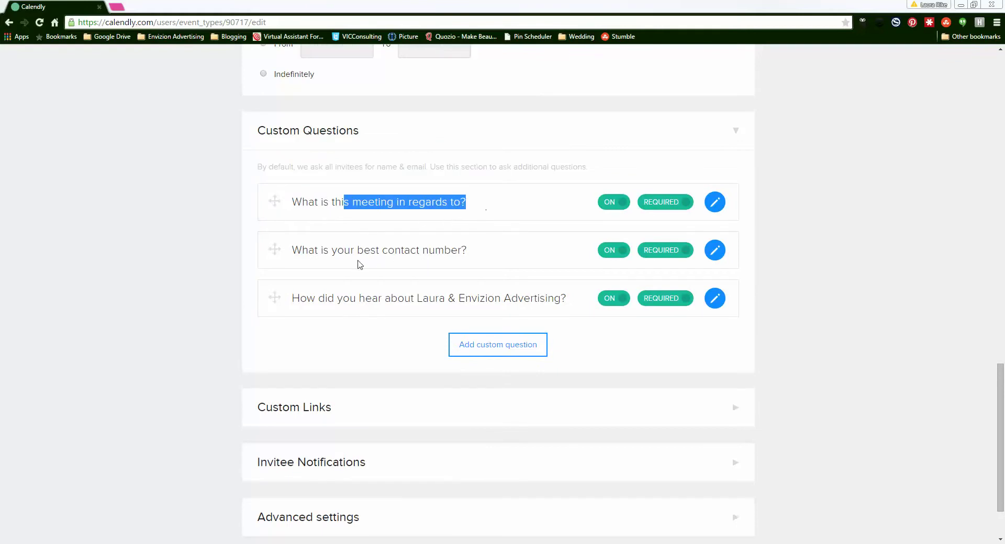
drag(359, 265, 486, 261)
drag(319, 300, 566, 300)
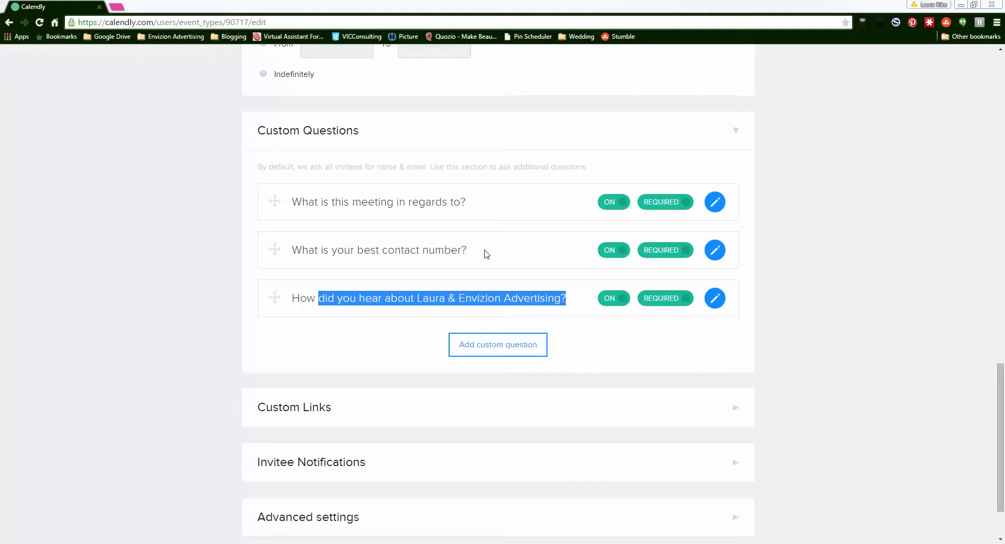
scroll(521, 310, down, 2)
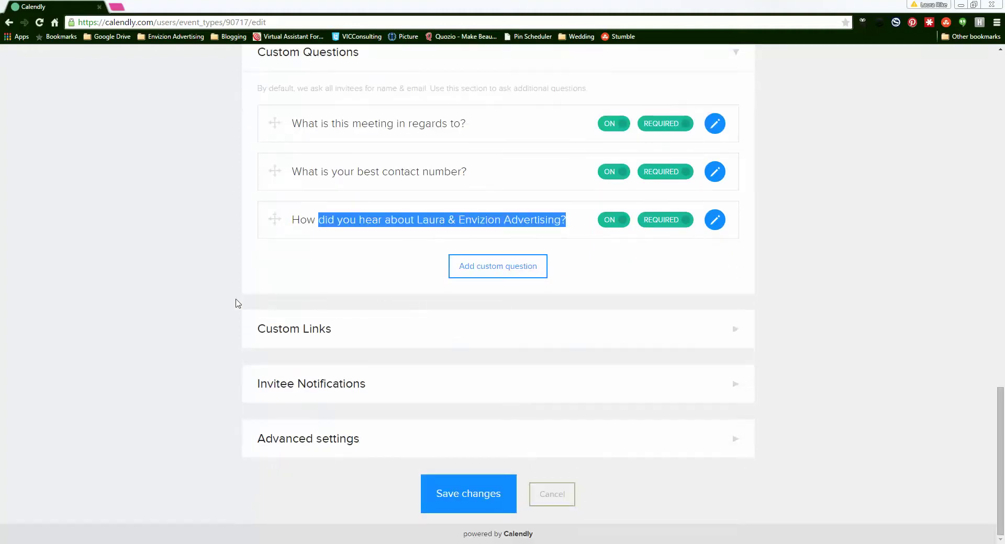
click(292, 344)
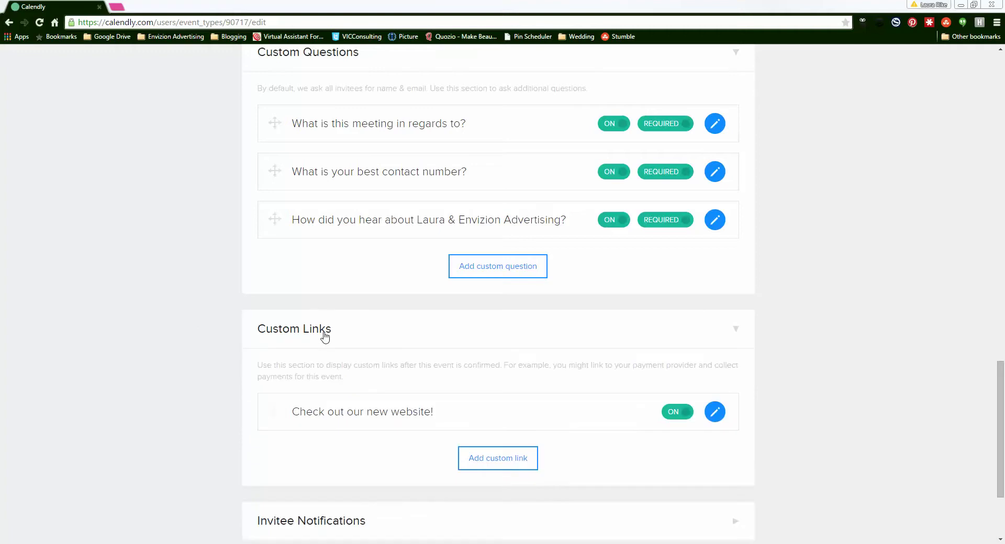
click(324, 335)
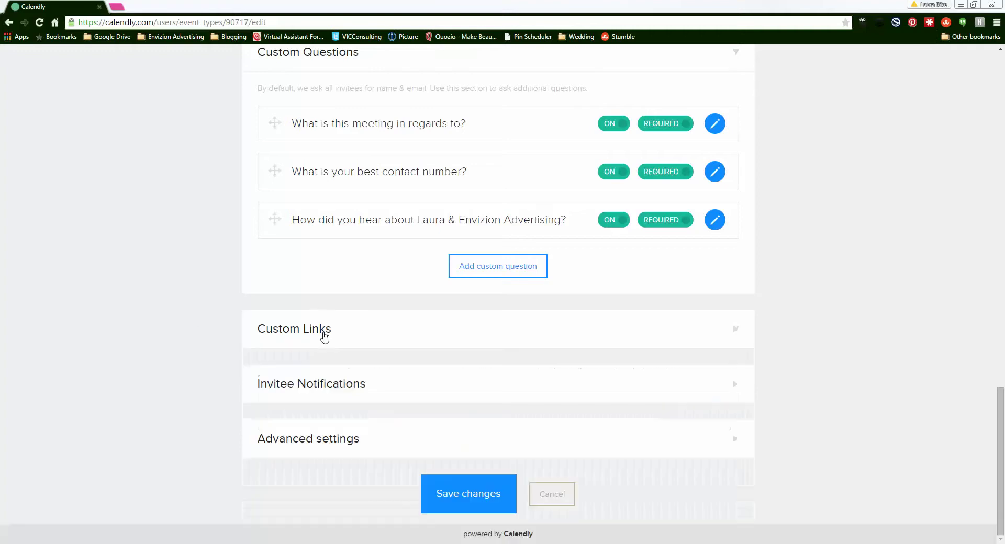
Expand Invitee Notifications and Advanced settings to check reminders and buffers, then return to the top
click(333, 388)
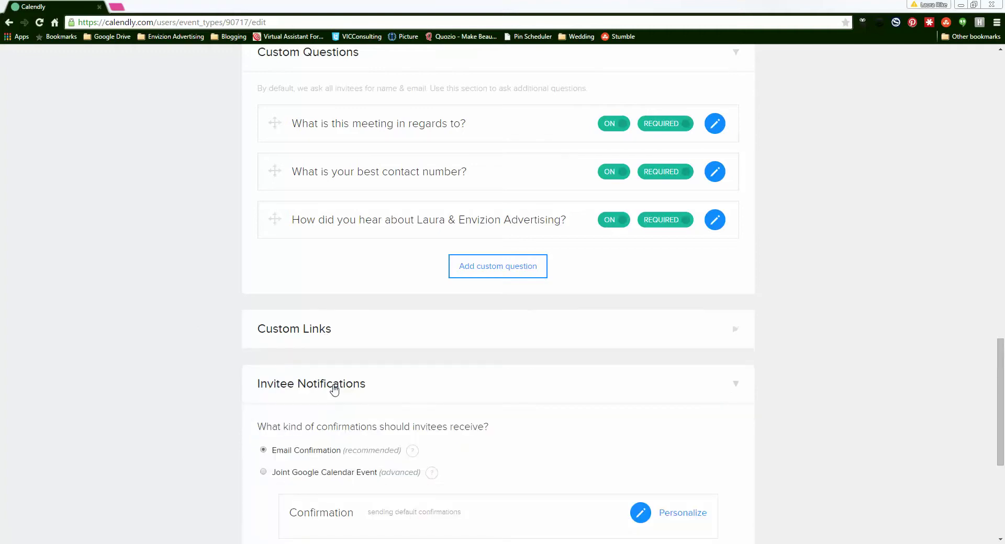
scroll(334, 390, down, 3)
scroll(283, 345, down, 1)
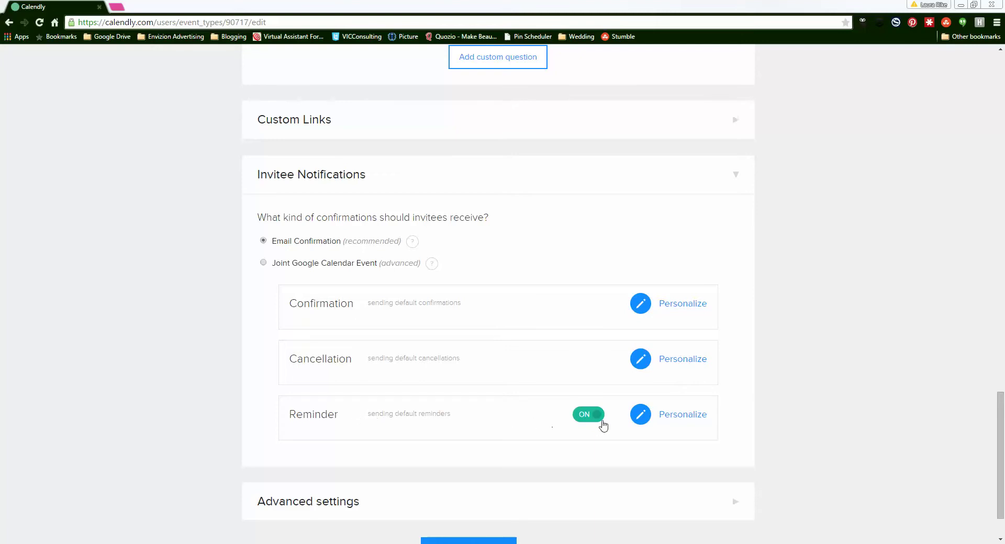
scroll(336, 418, down, 1)
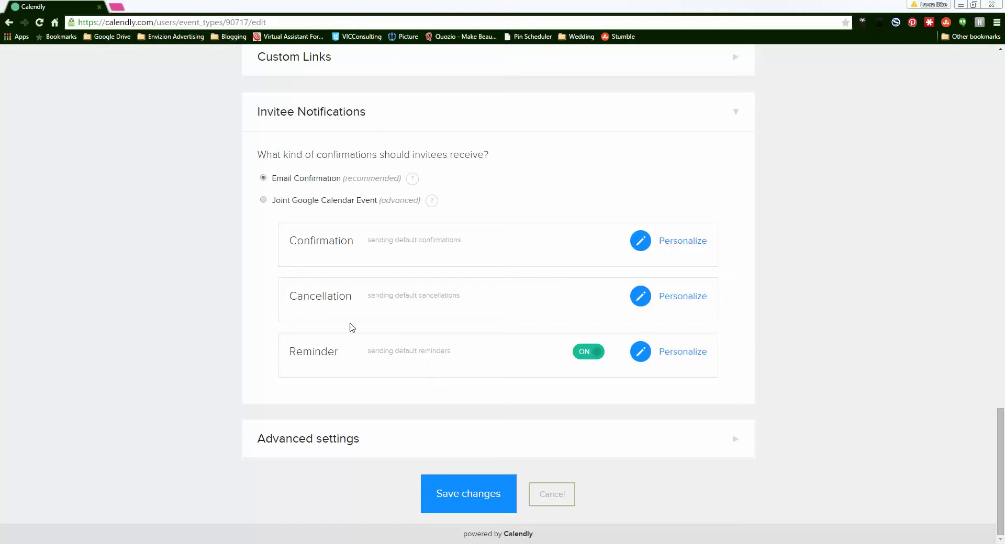
click(674, 437)
scroll(233, 387, down, 8)
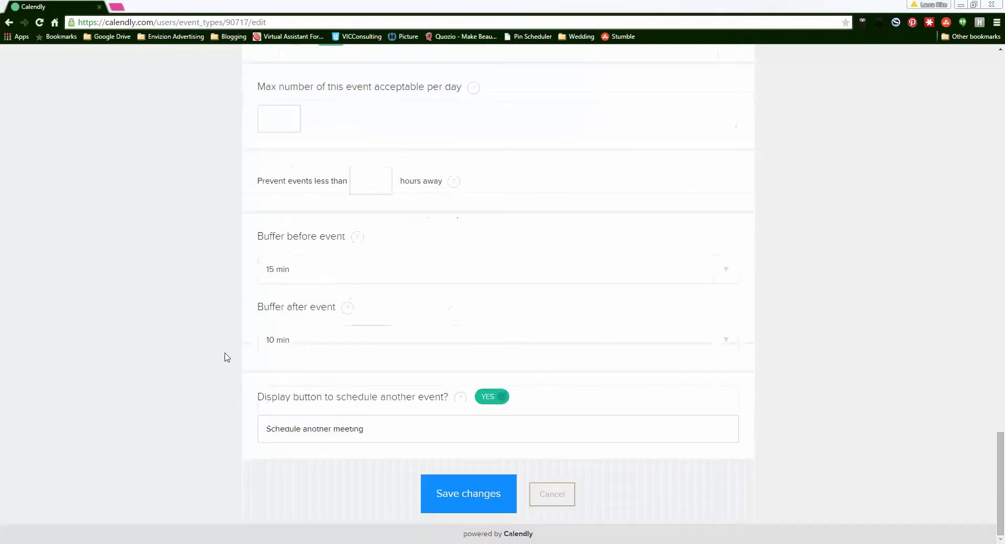
scroll(227, 357, up, 20)
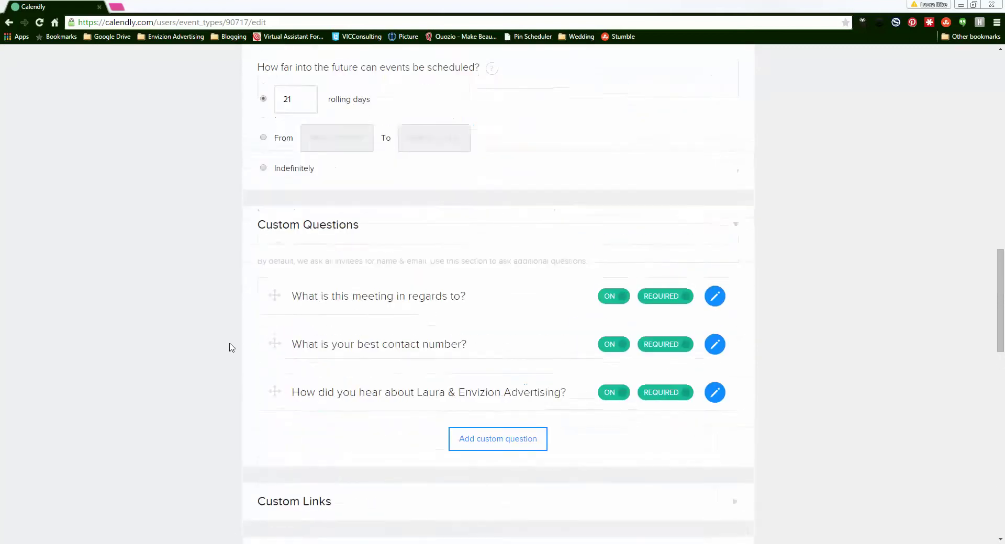
scroll(241, 323, up, 10)
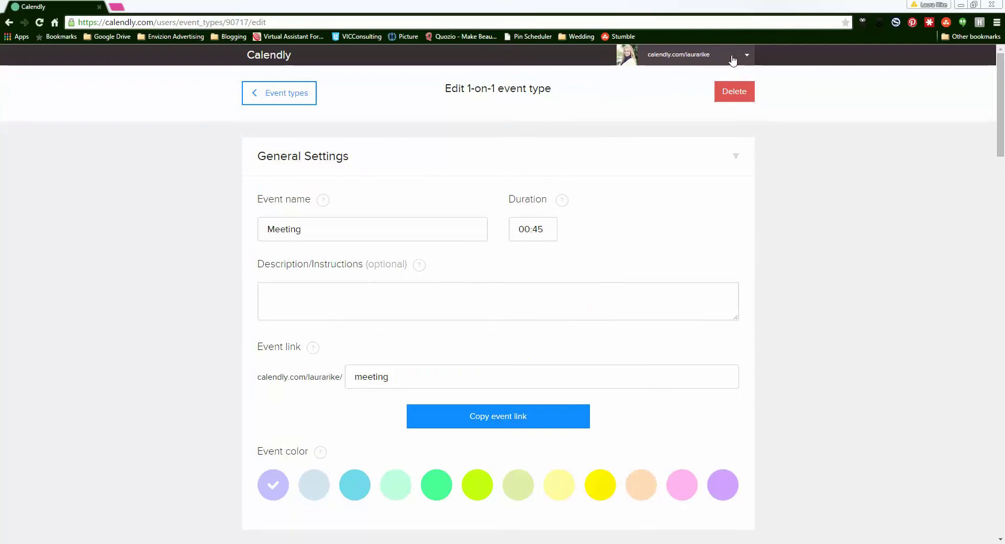
Leave the Meeting edit page for Event types without saving the changes
click(267, 96)
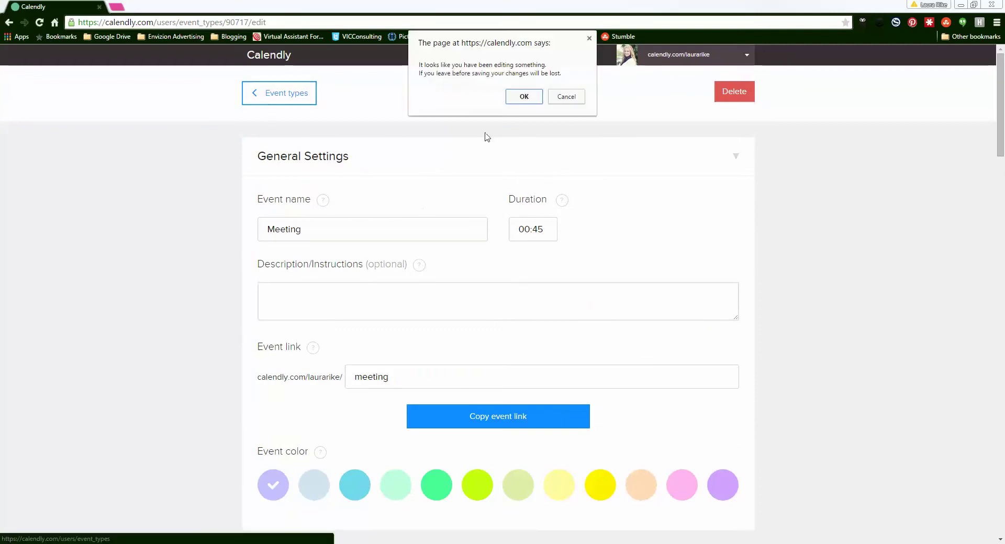
click(566, 96)
click(277, 96)
click(524, 97)
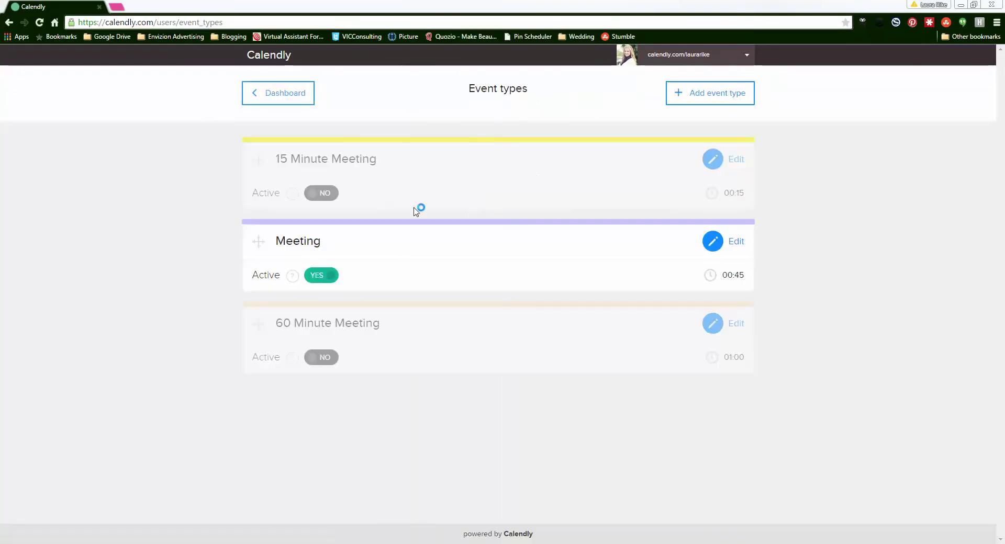
Check the Active help and copy the Calendly URL from the account menu
click(292, 276)
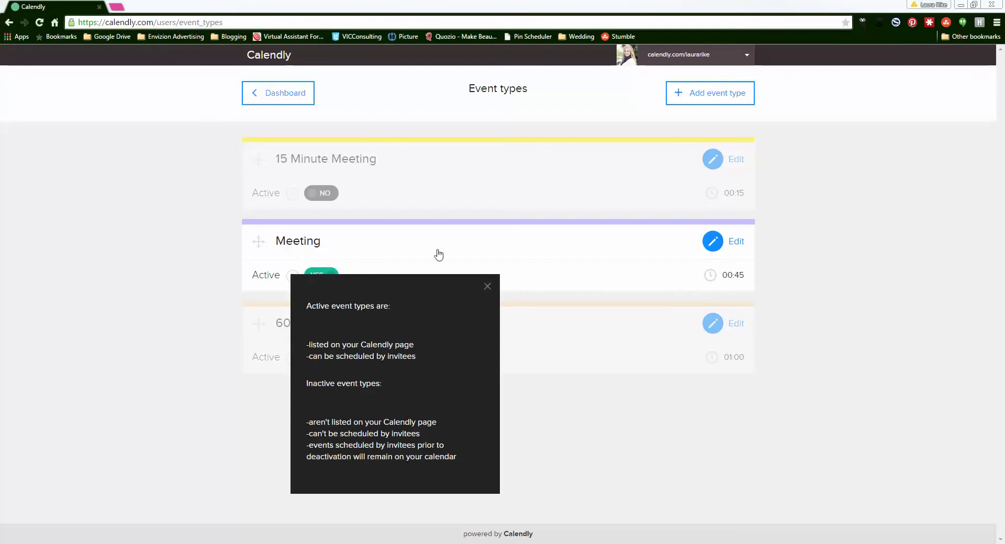
click(745, 55)
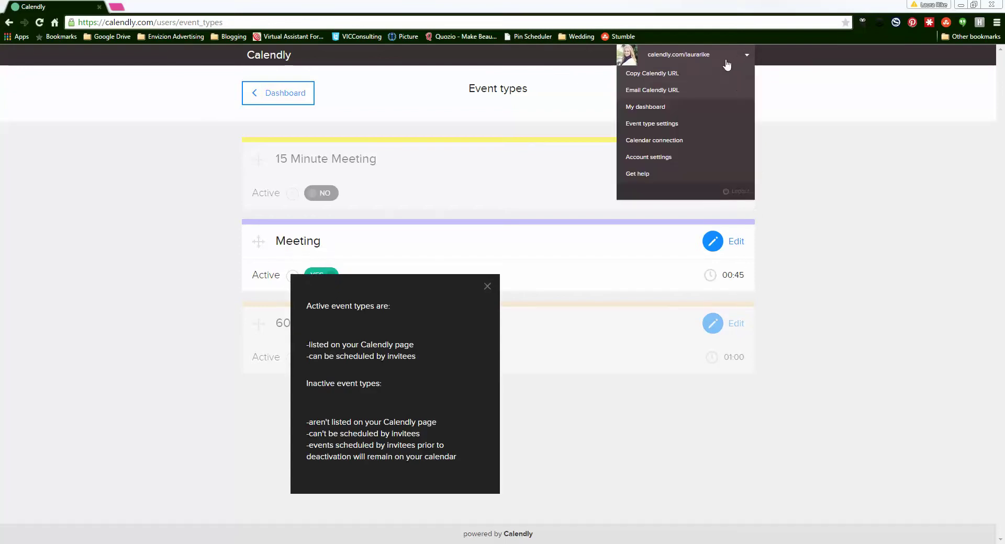
click(669, 79)
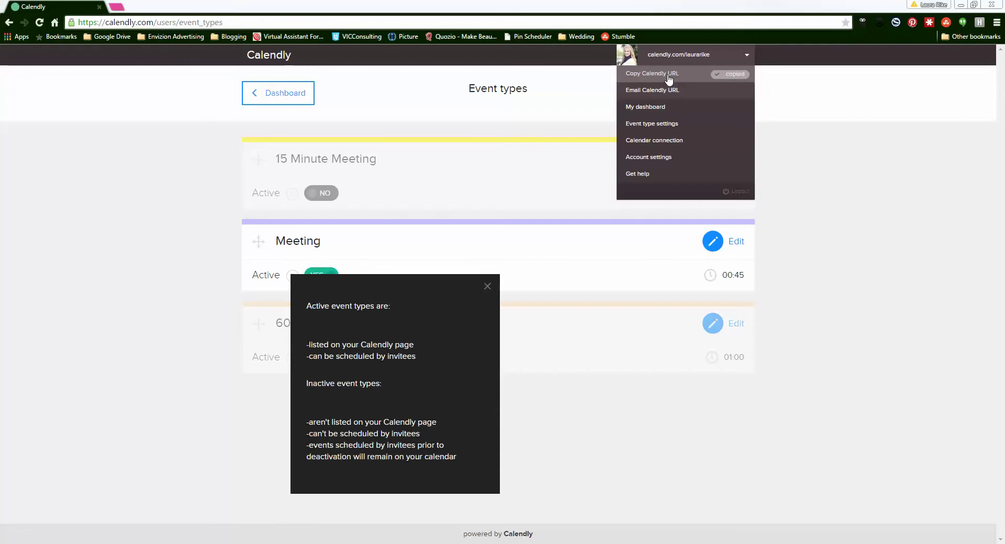
Load the copied Calendly URL in a new tab and view the welcome message and Meeting event
click(119, 8)
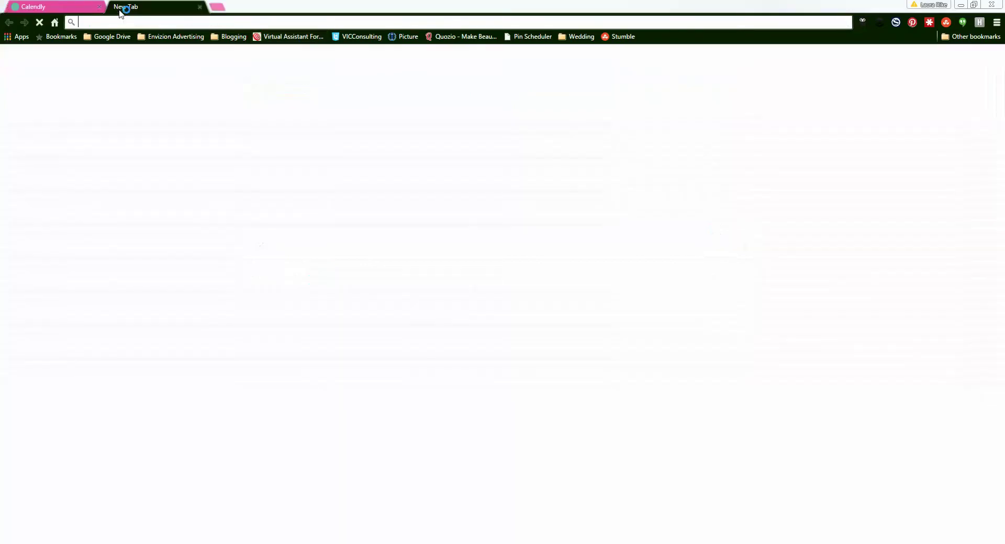
key(ctrl+v)
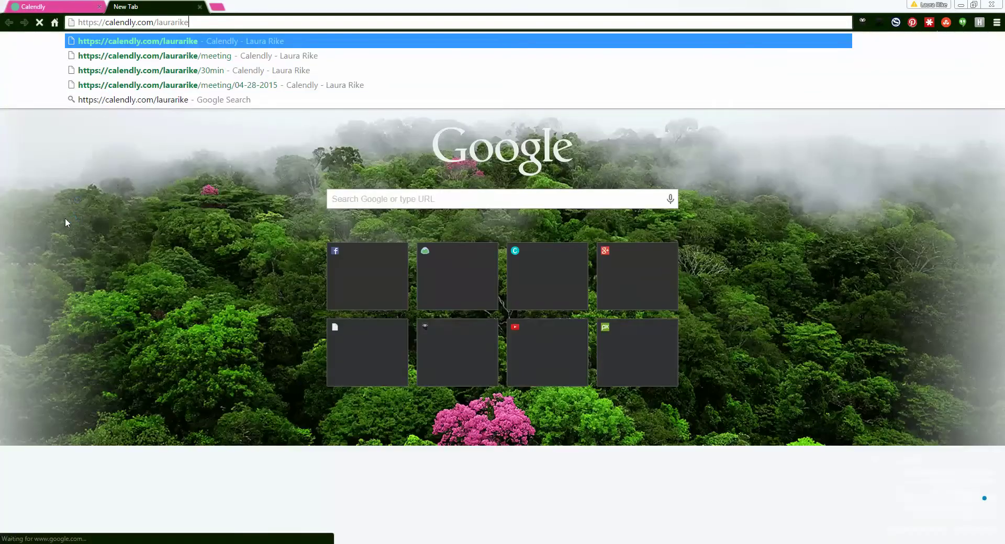
key(Return)
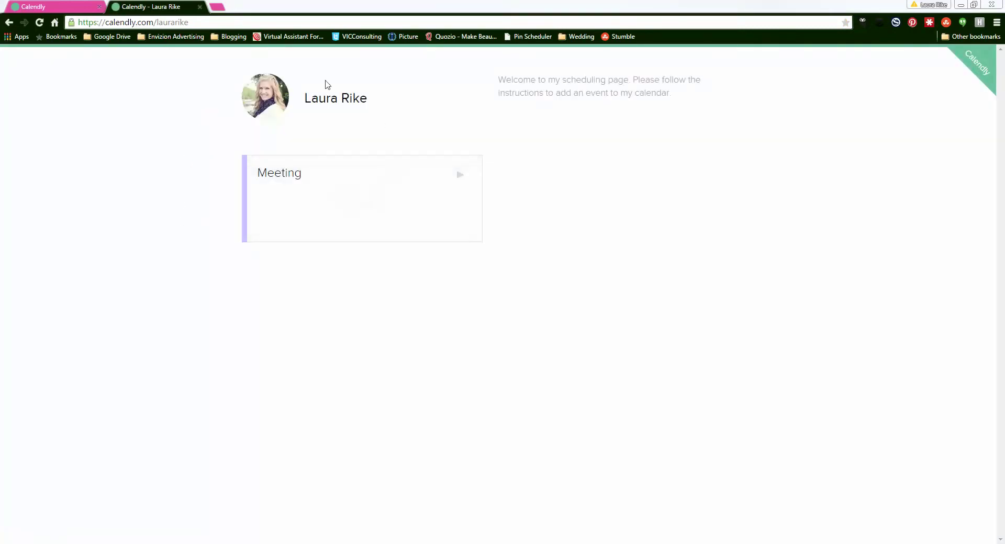
double_click(280, 173)
drag(746, 306, 255, 103)
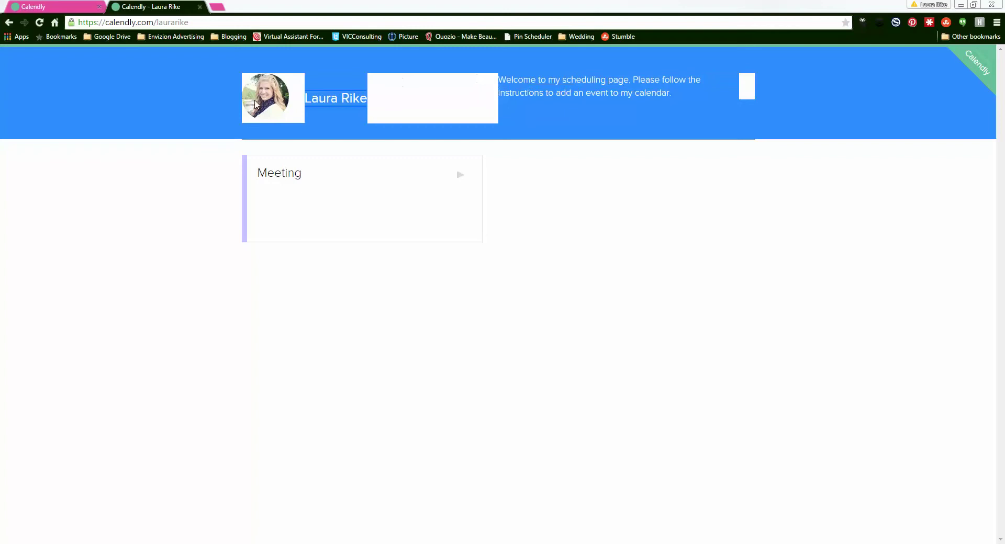
click(644, 266)
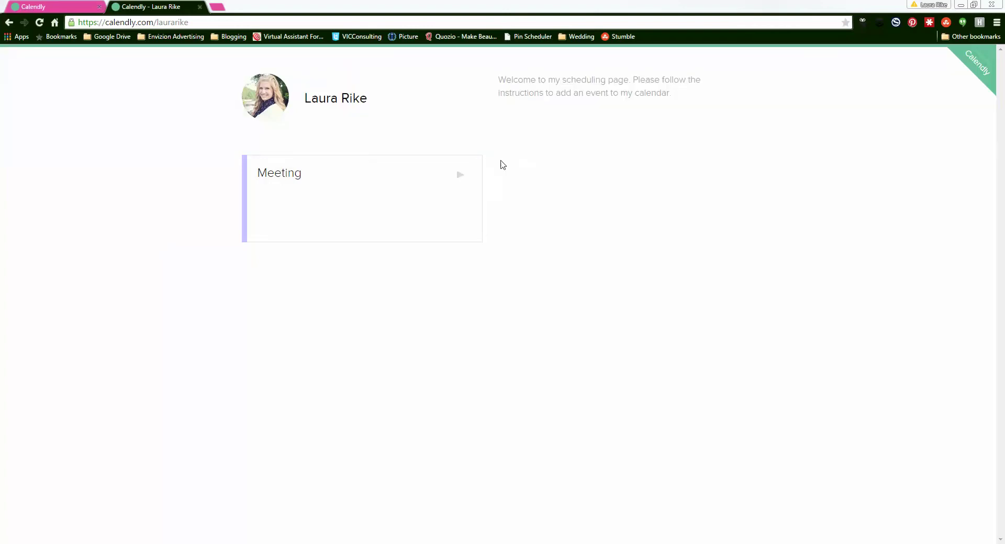
Book the Meeting for Tuesday June 23 at 02:00 pm, then close the booking tab
click(388, 233)
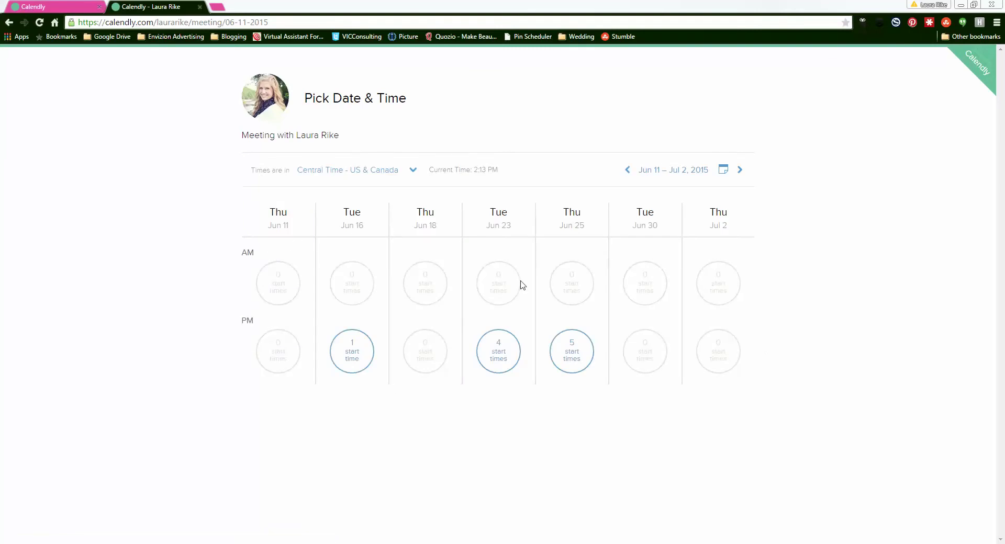
click(500, 357)
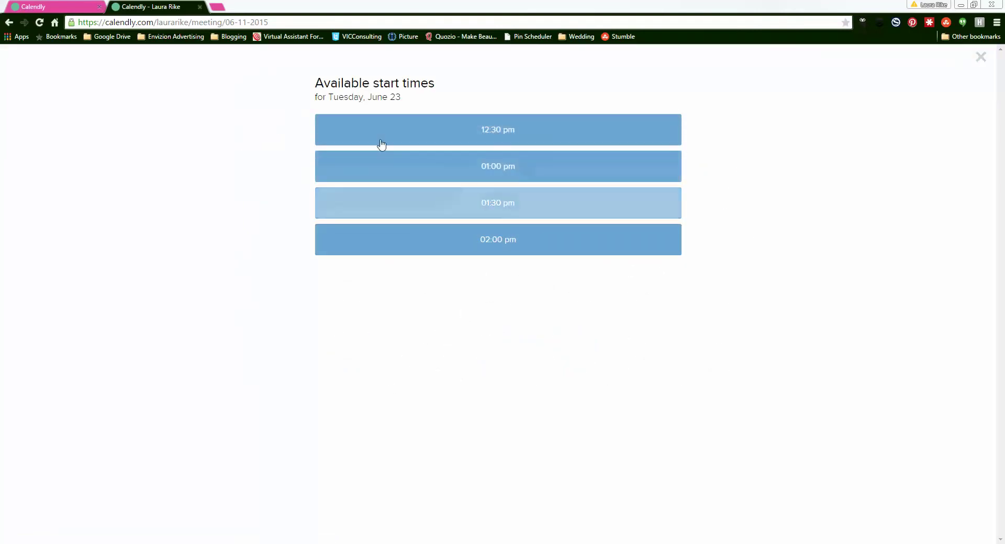
drag(378, 97, 408, 101)
click(514, 249)
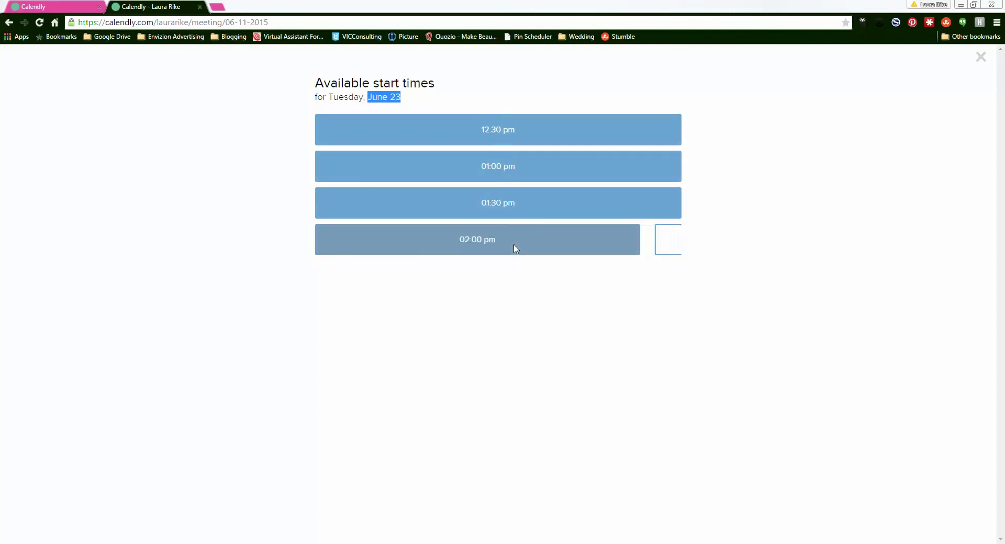
click(233, 137)
click(561, 252)
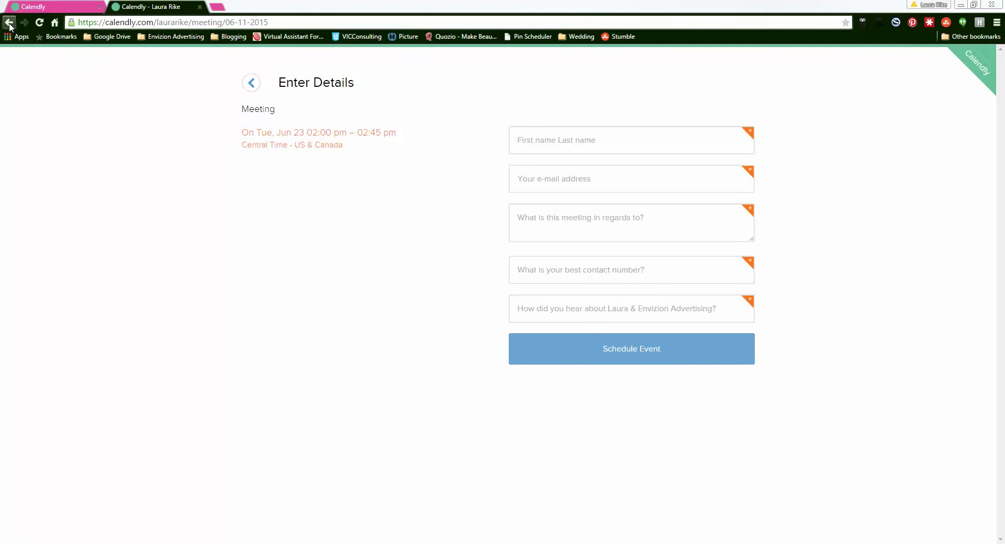
click(200, 7)
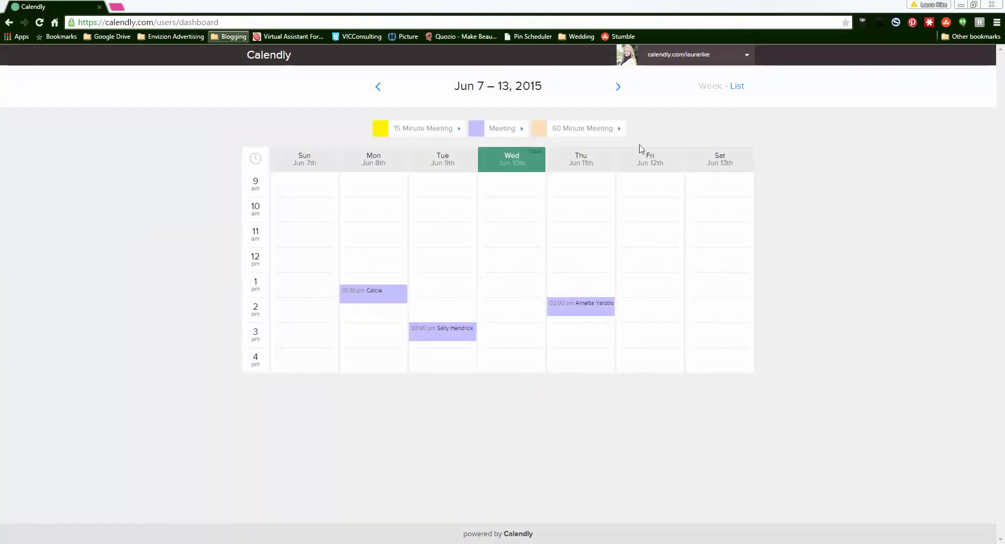
Open Calendar connection settings from the account menu to view the Google Calendar link
click(695, 56)
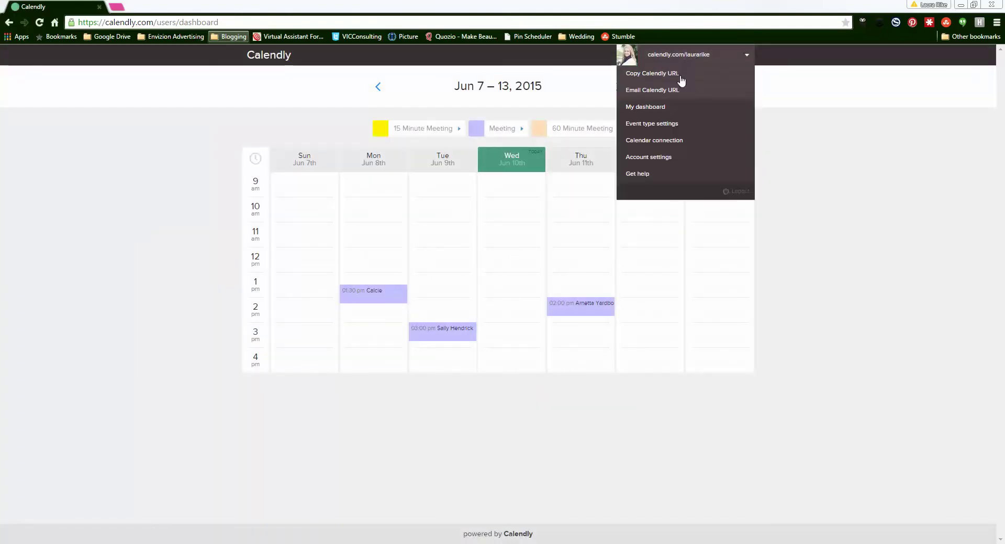
click(670, 149)
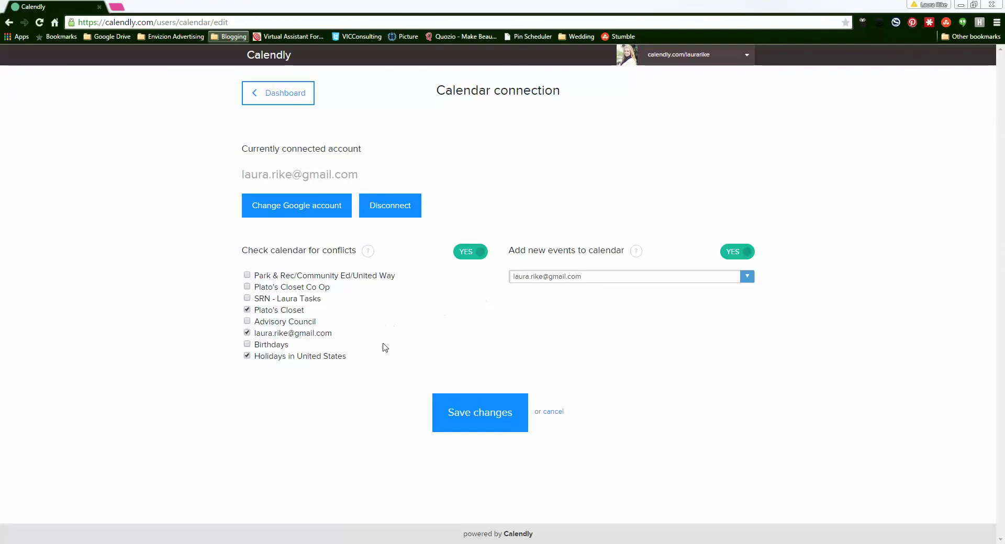
Save the calendar conflict checks against Plato's Closet, the main calendar and US holidays, then return to My dashboard
click(440, 406)
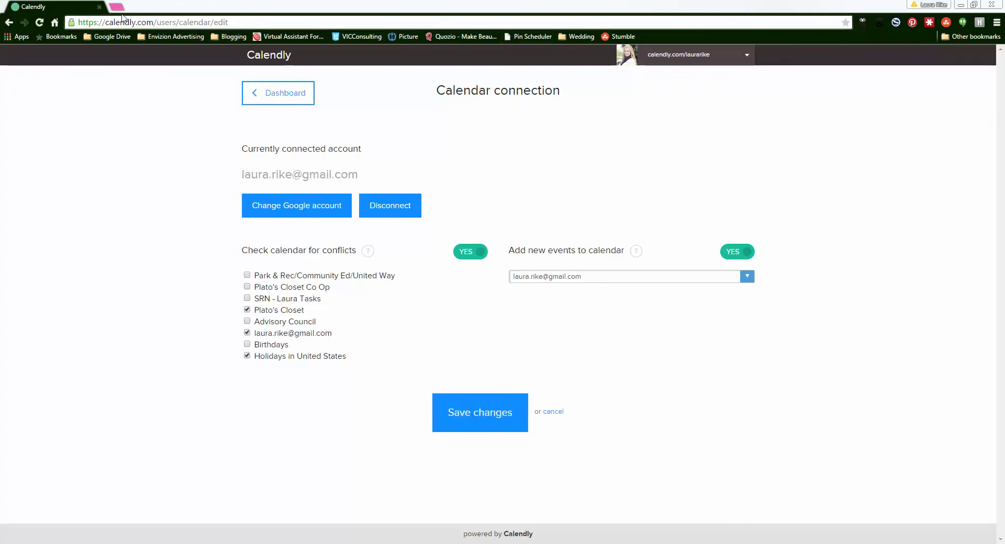
click(690, 61)
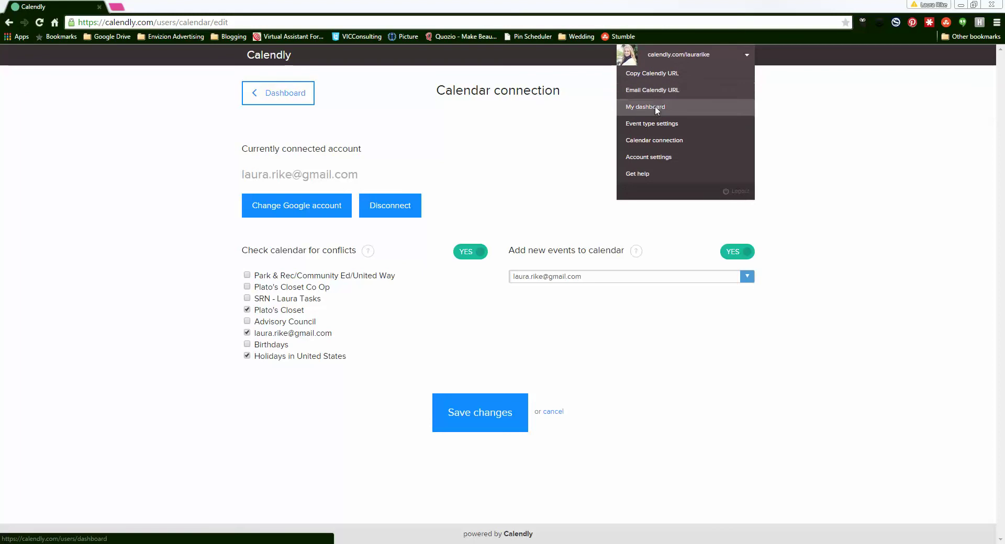